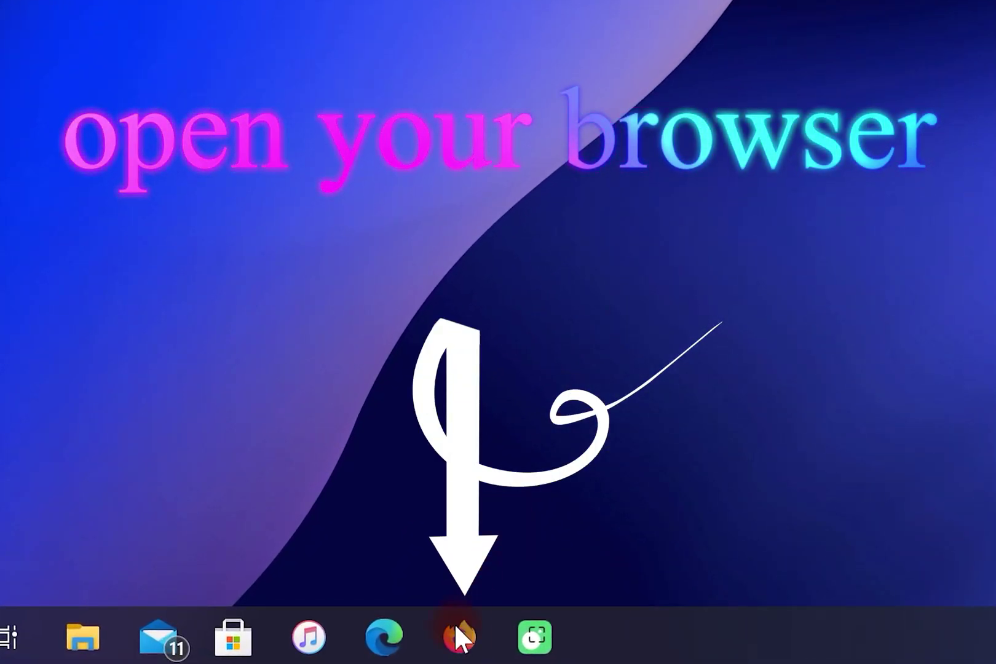
Load voicemod.net in Firefox and go to its Voice Changer for PC page.
left_click(456, 649)
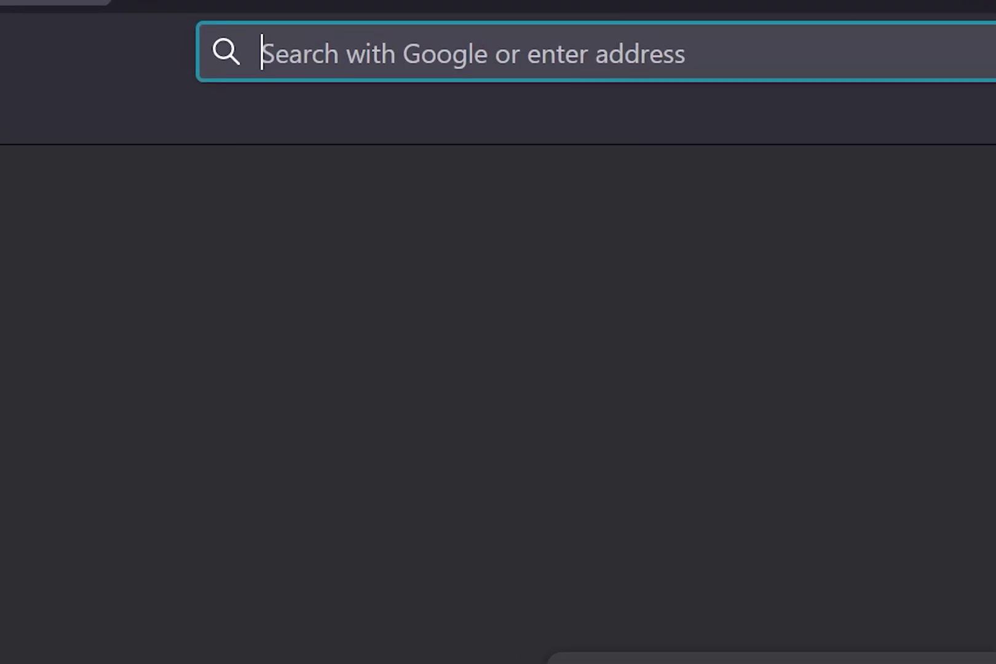
type("www.voicemod.net")
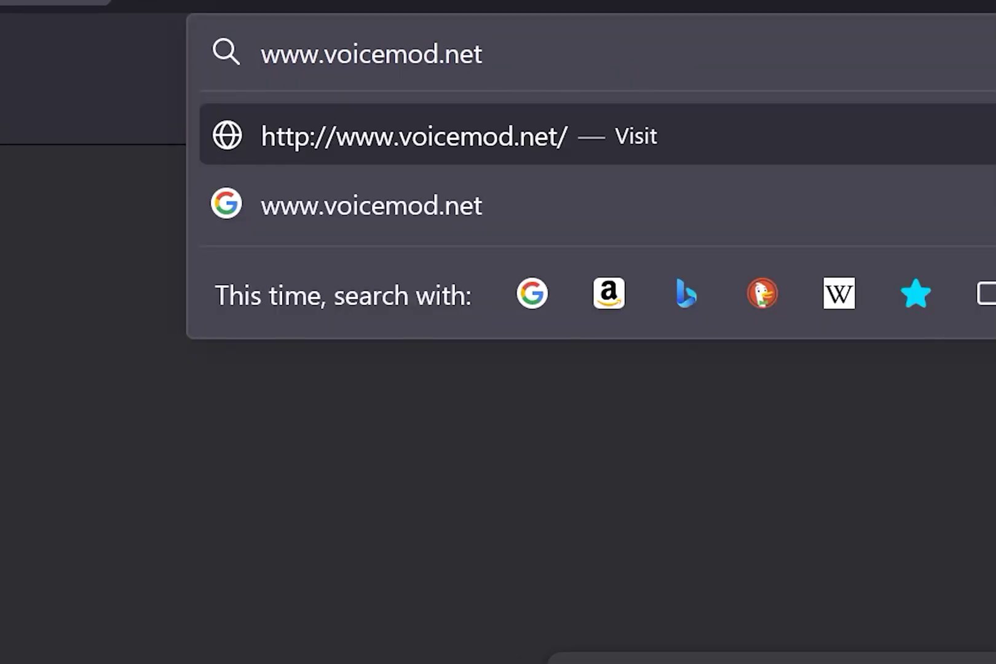
key("Return")
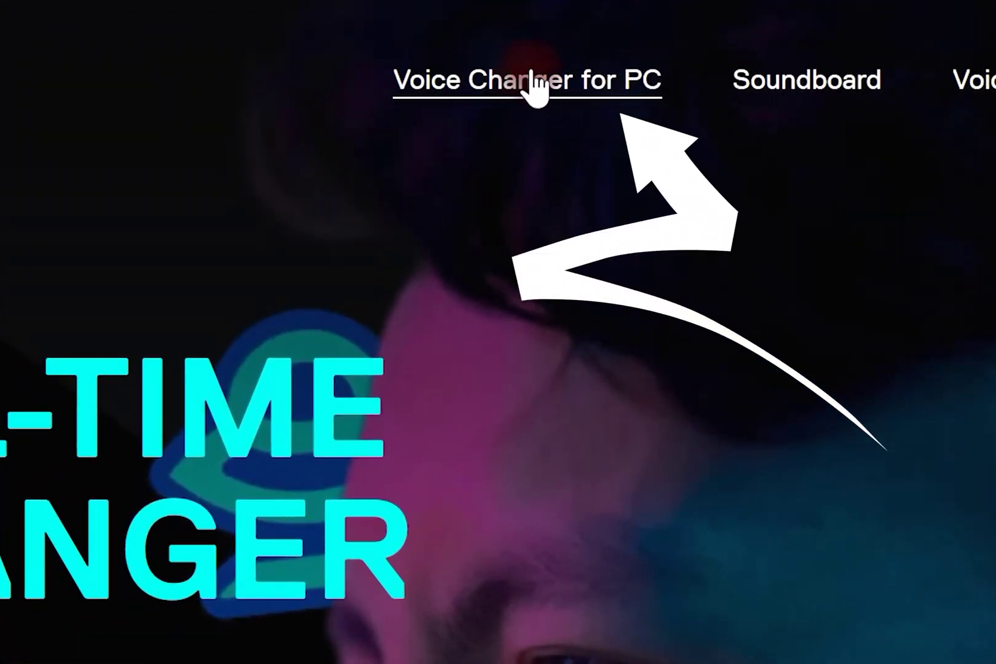
left_click(532, 77)
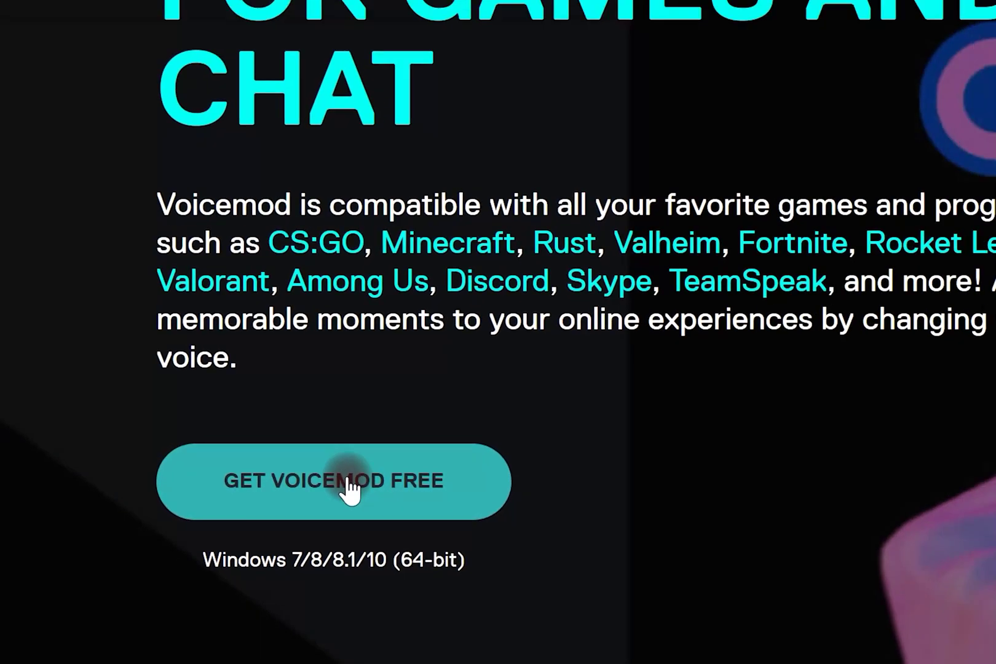
Choose Get Voicemod Free and sign up with your e-mail address to get a code.
left_click(528, 463)
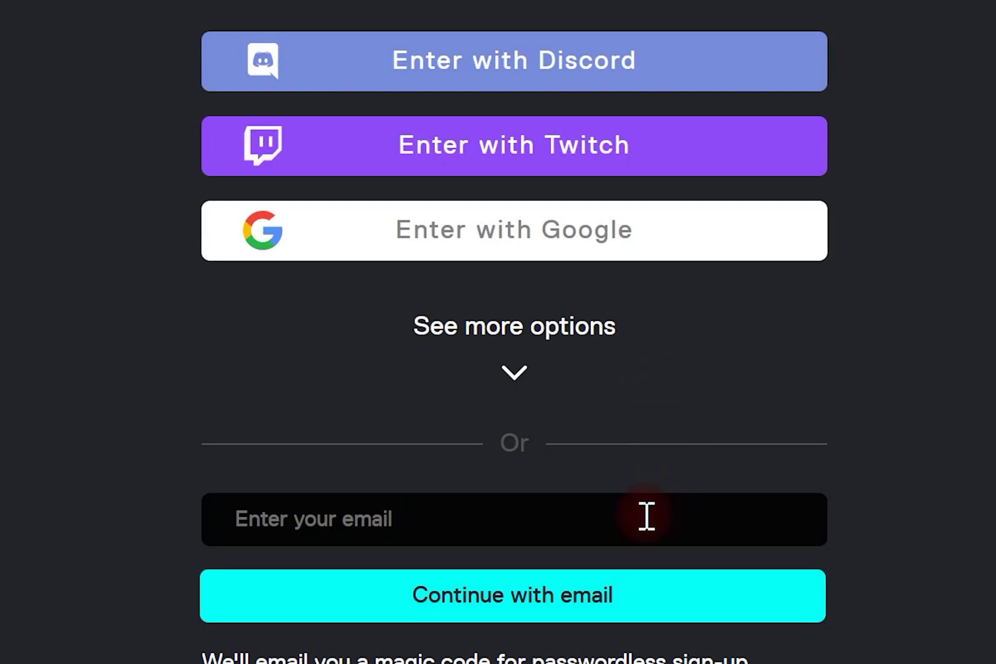
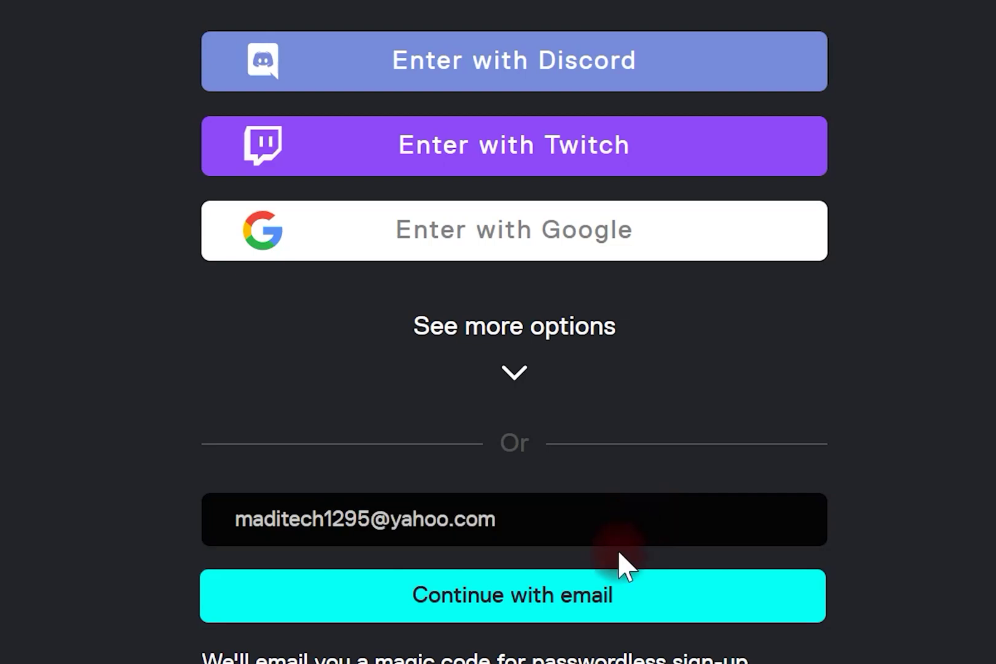
left_click(551, 599)
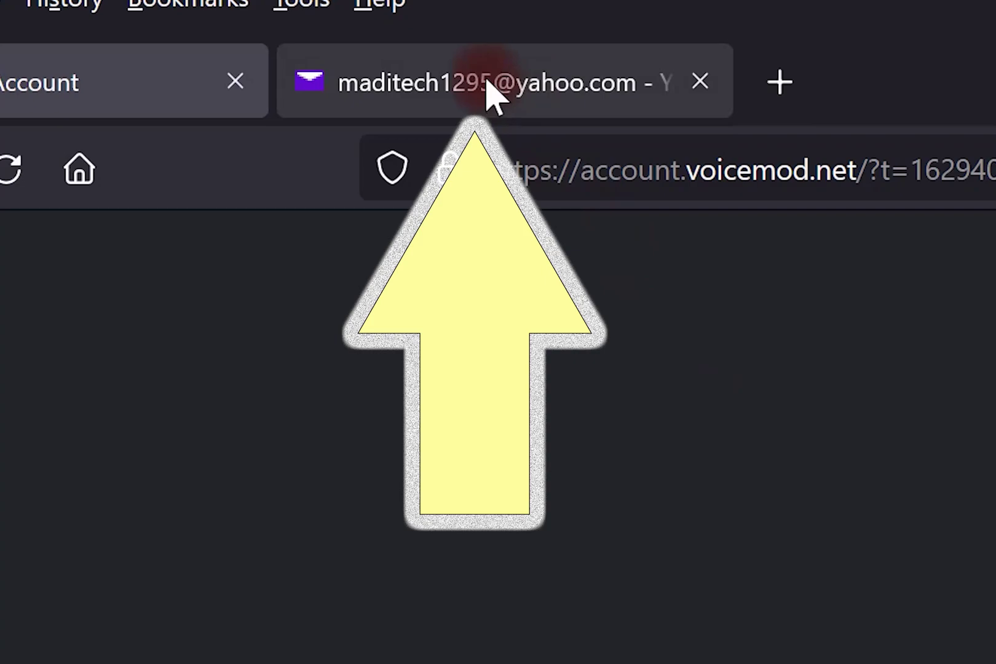
Open the Voicemod verification email in Yahoo Mail and select its six-digit code.
left_click(514, 92)
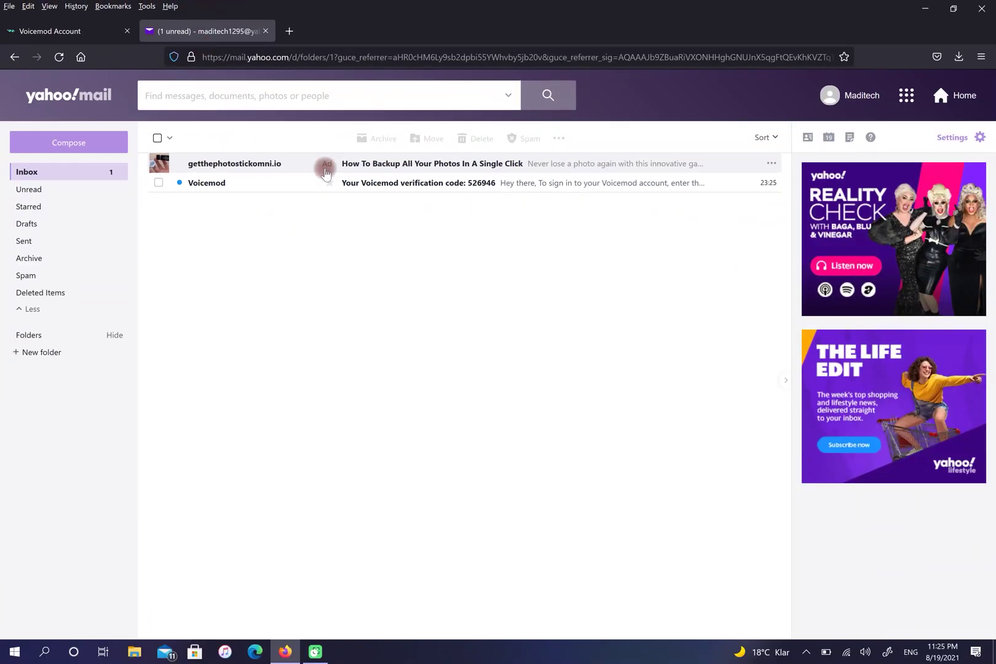
left_click(378, 184)
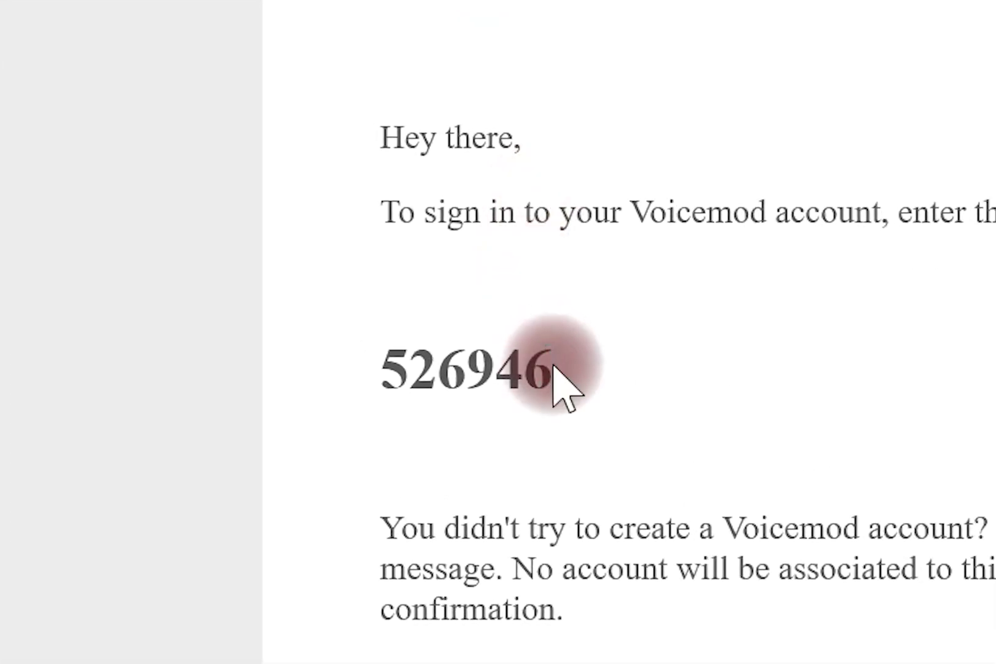
left_click_drag(554, 369, 366, 369)
key("ctrl+c")
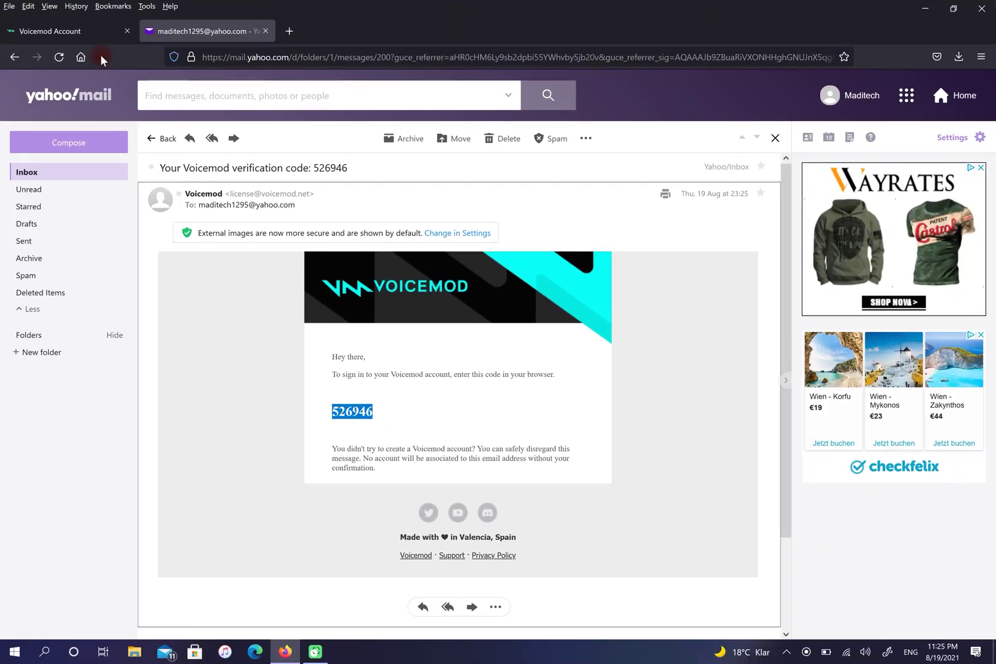
Paste the emailed code to verify the account, then save VoicemodSetup_2.17.0.2.exe.
left_click(81, 28)
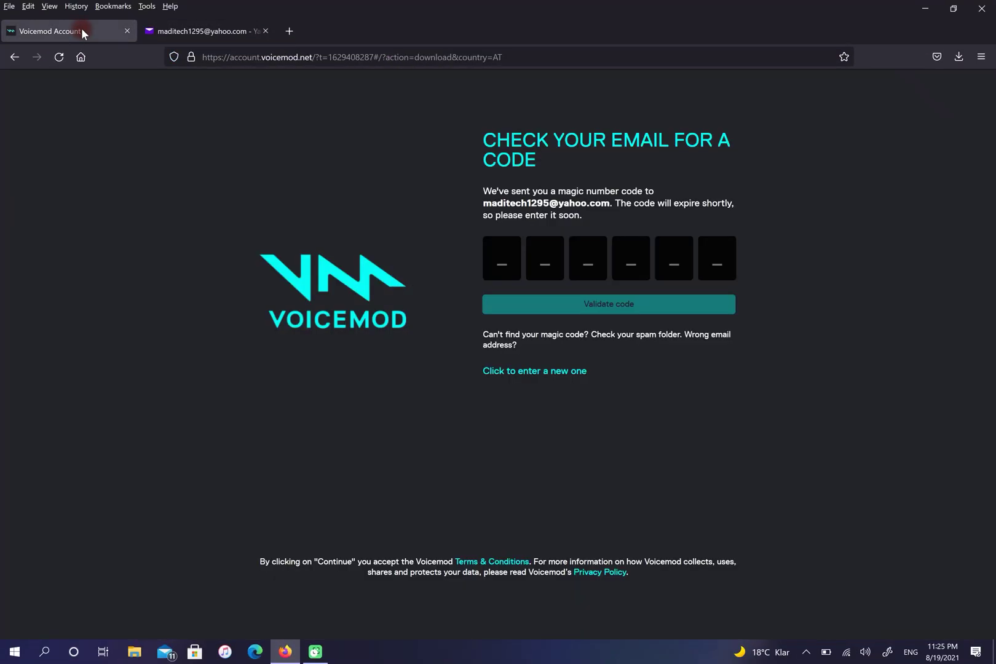
left_click(162, 266)
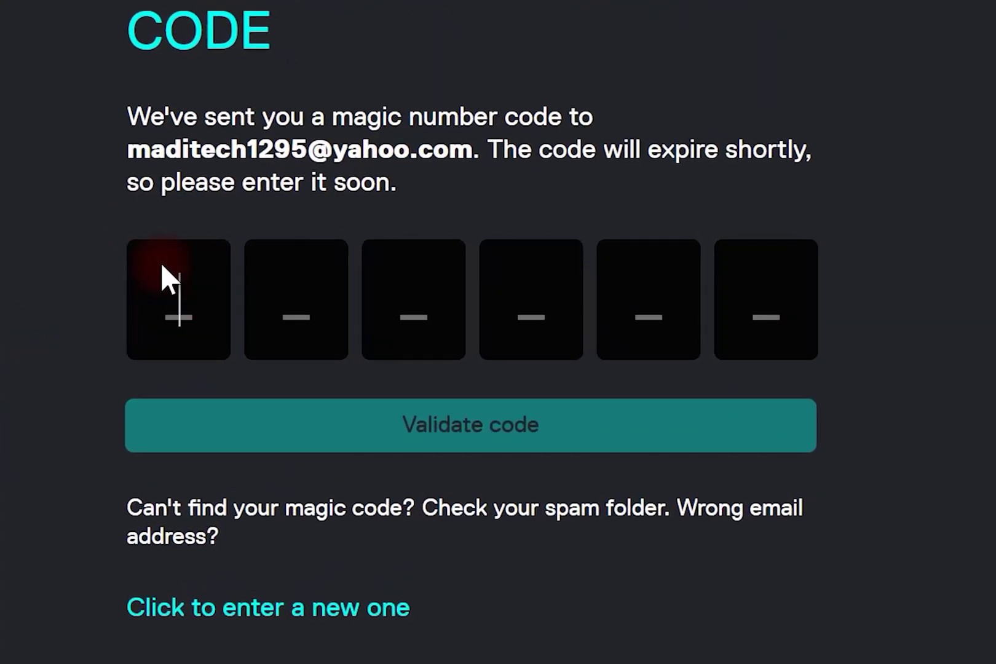
key("ctrl+v")
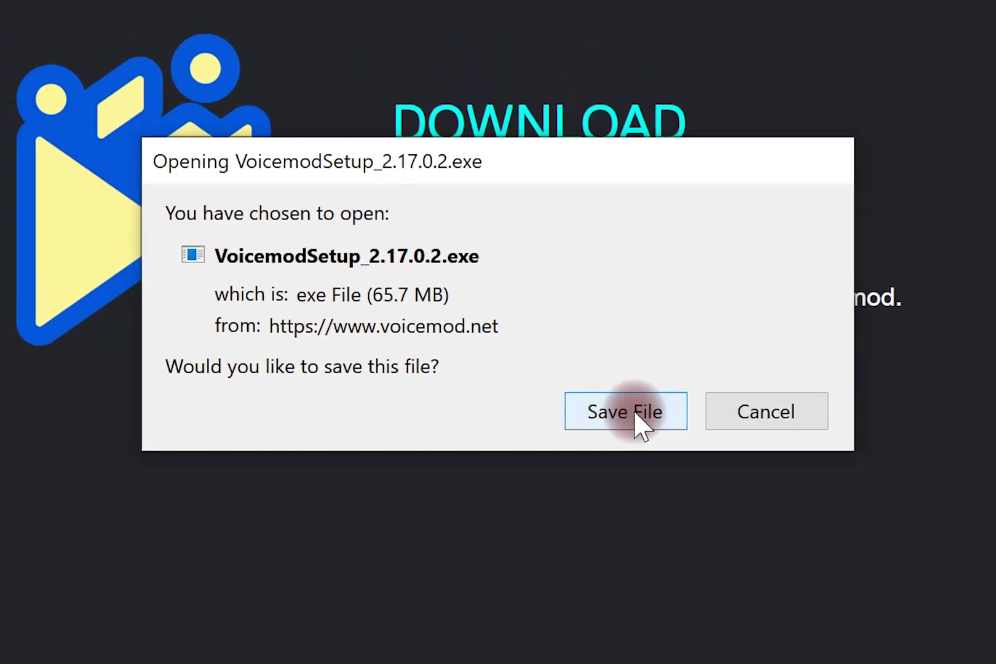
left_click(636, 414)
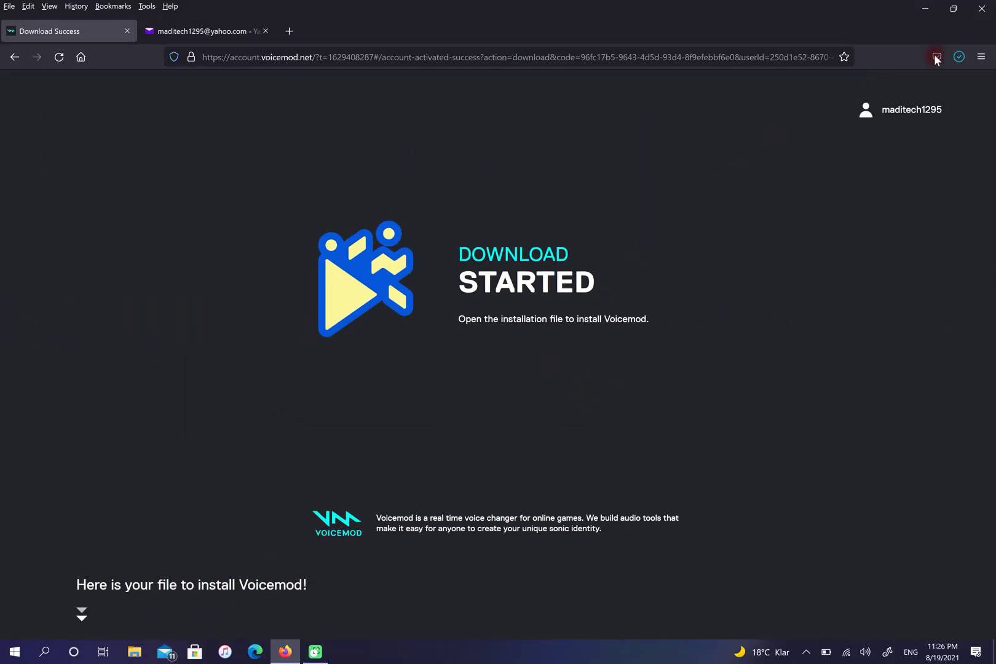
left_click(959, 56)
Launch the downloaded installer and keep English as the setup language.
left_click(867, 91)
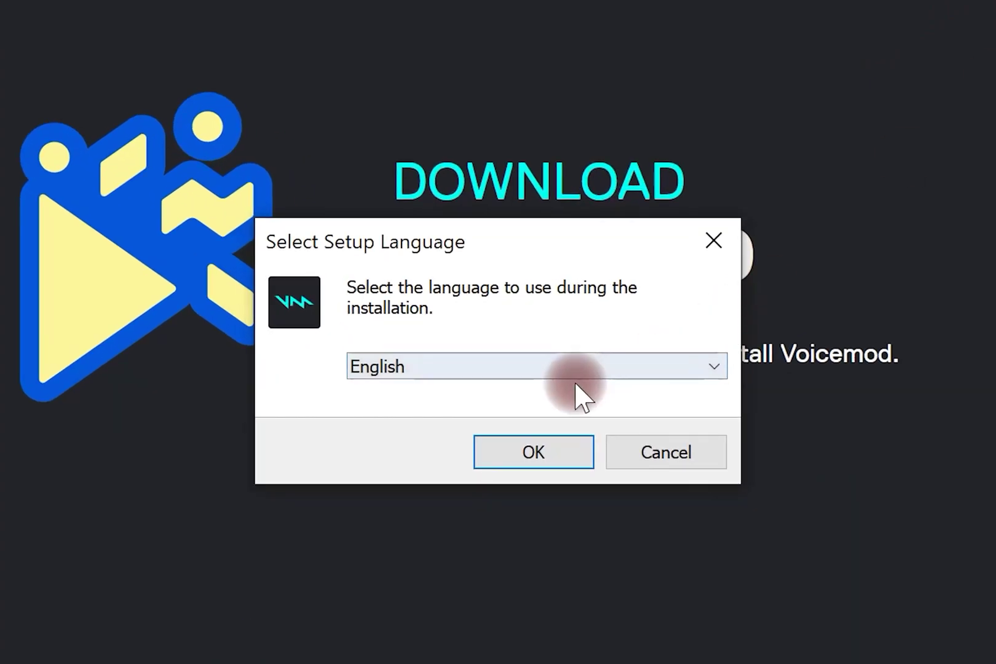
left_click(580, 373)
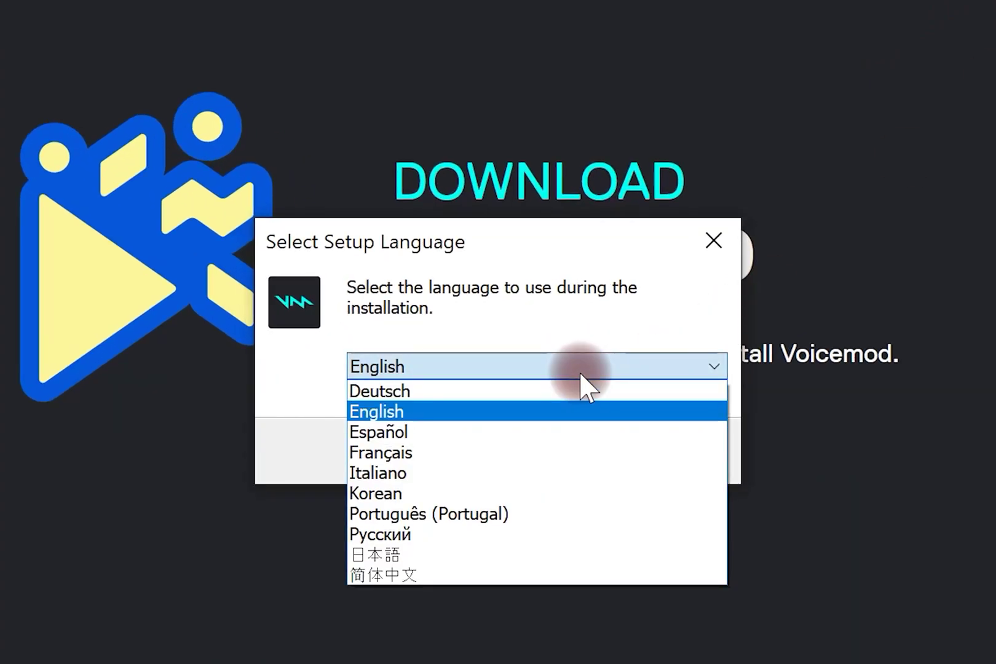
left_click(580, 371)
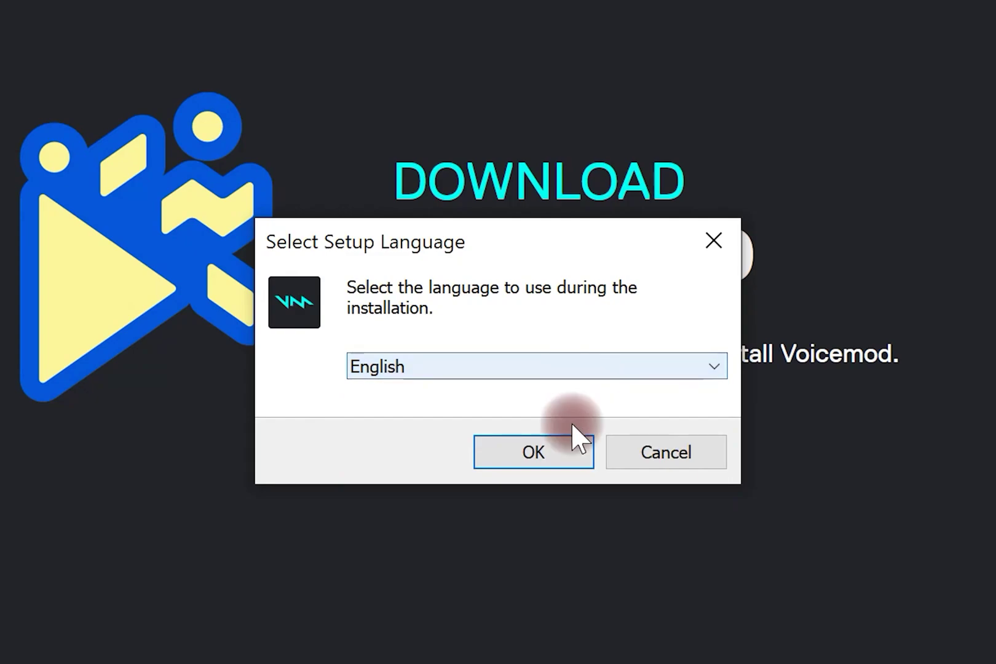
left_click(526, 451)
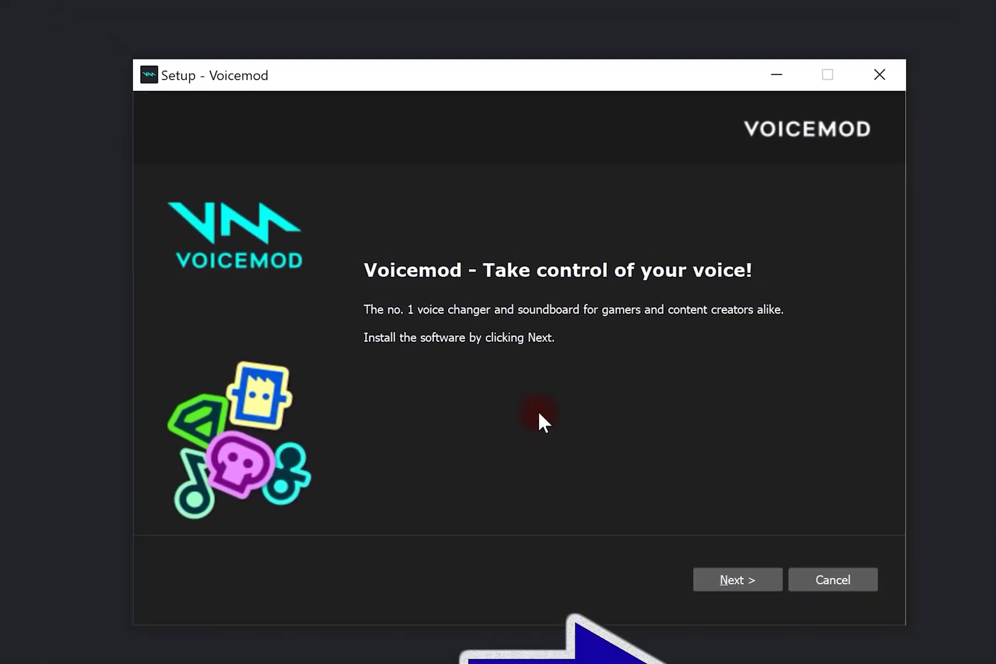
Accept the licence, keep the default folder and both shortcuts, and install Voicemod.
left_click(735, 578)
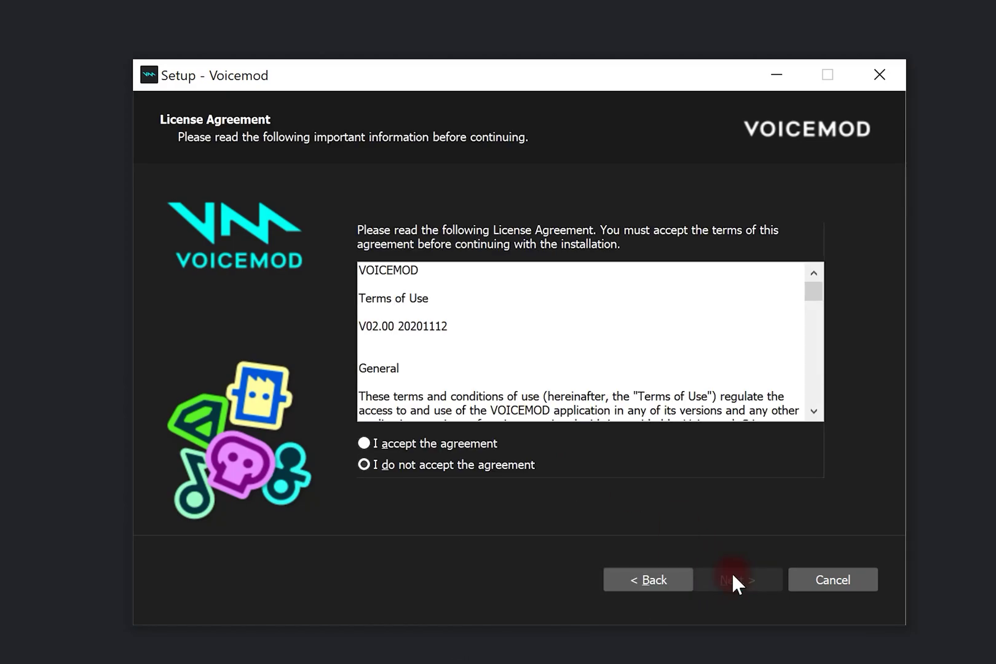
left_click(459, 442)
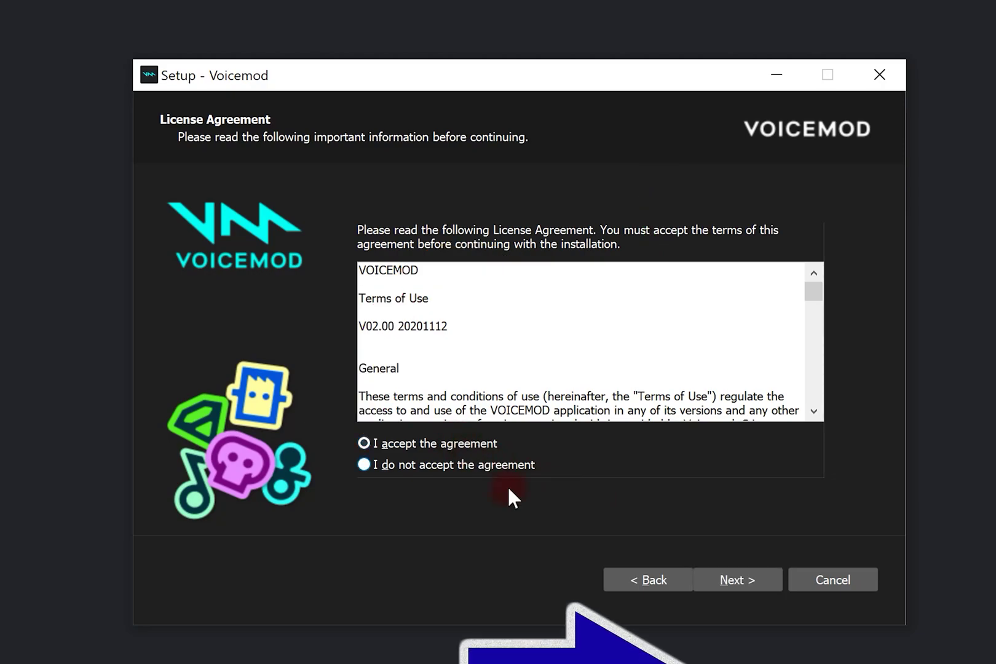
left_click(735, 580)
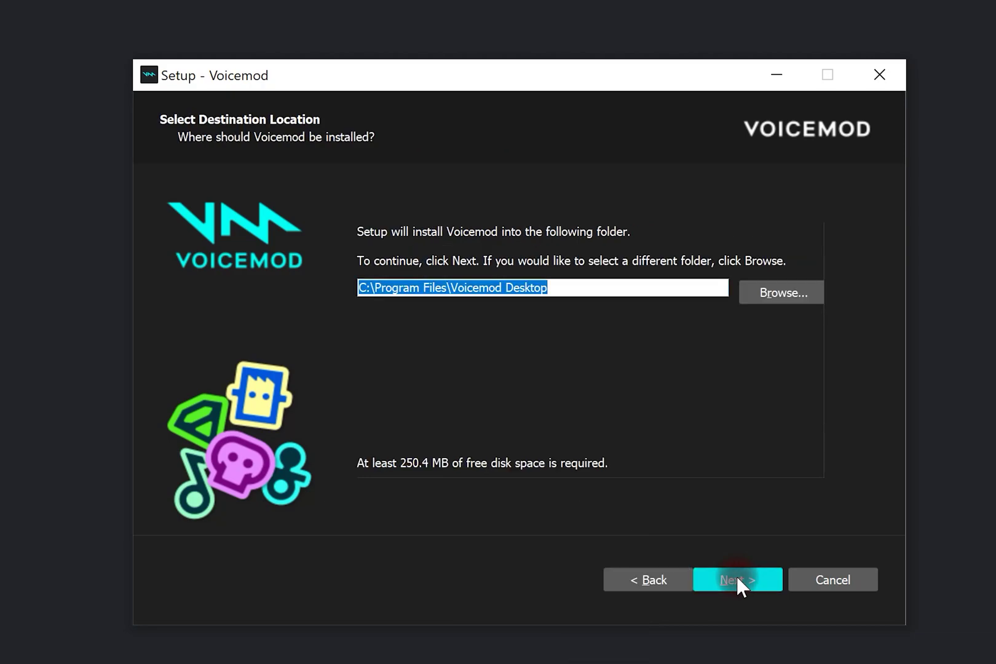
left_click(738, 578)
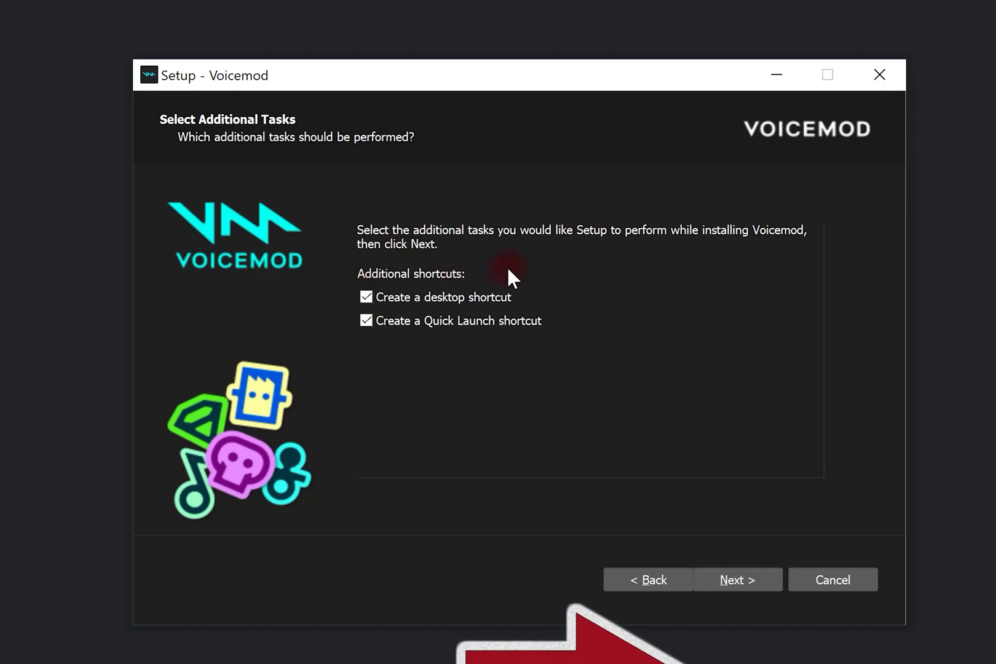
left_click(729, 580)
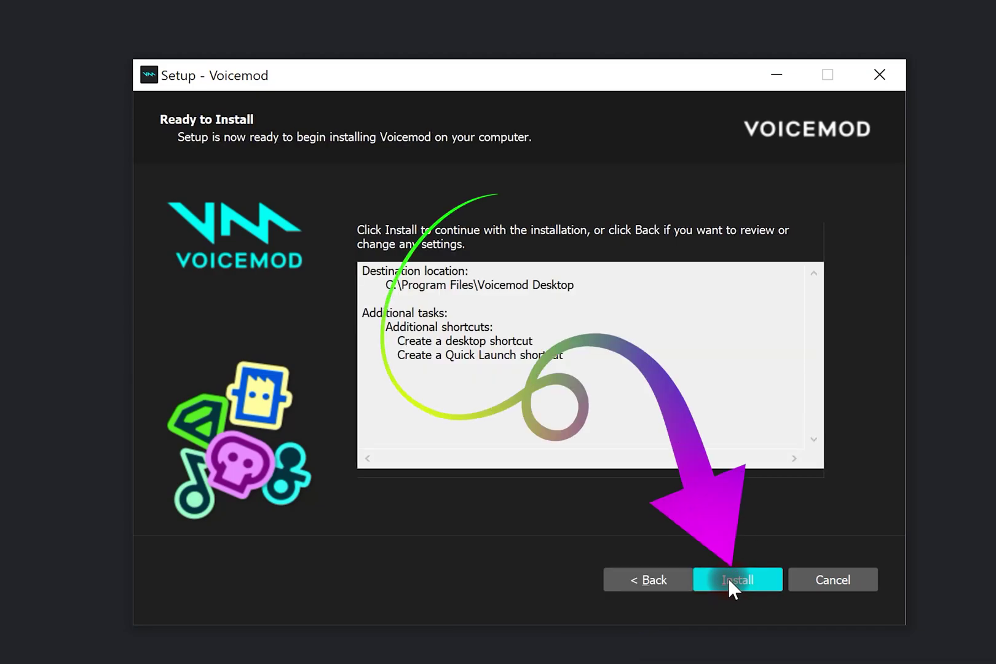
left_click(729, 579)
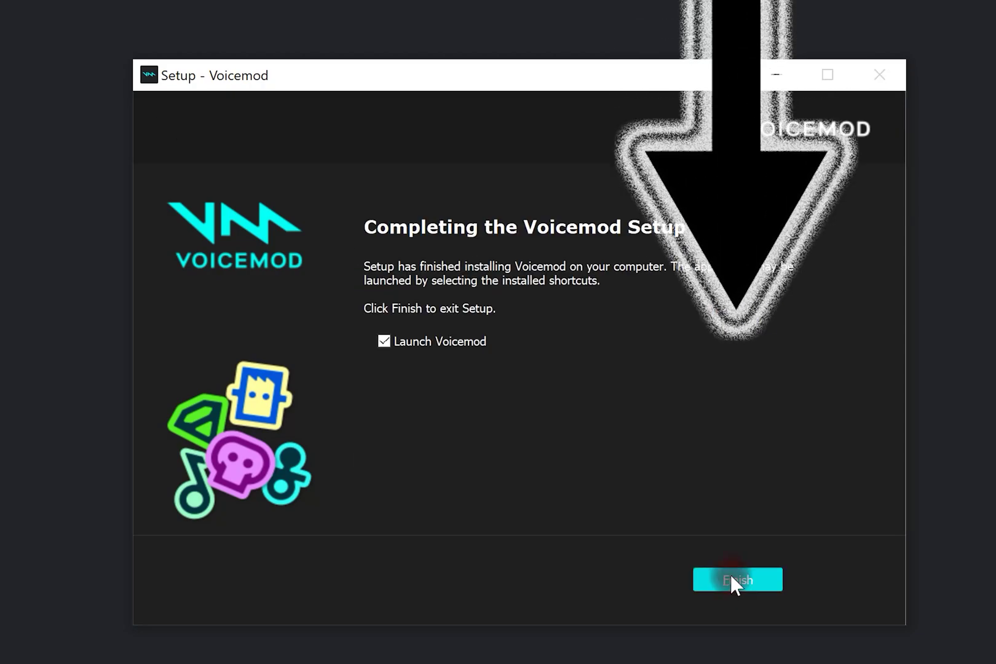
Finish setup with Voicemod launching, then enter Voicemod to sign in.
left_click(735, 581)
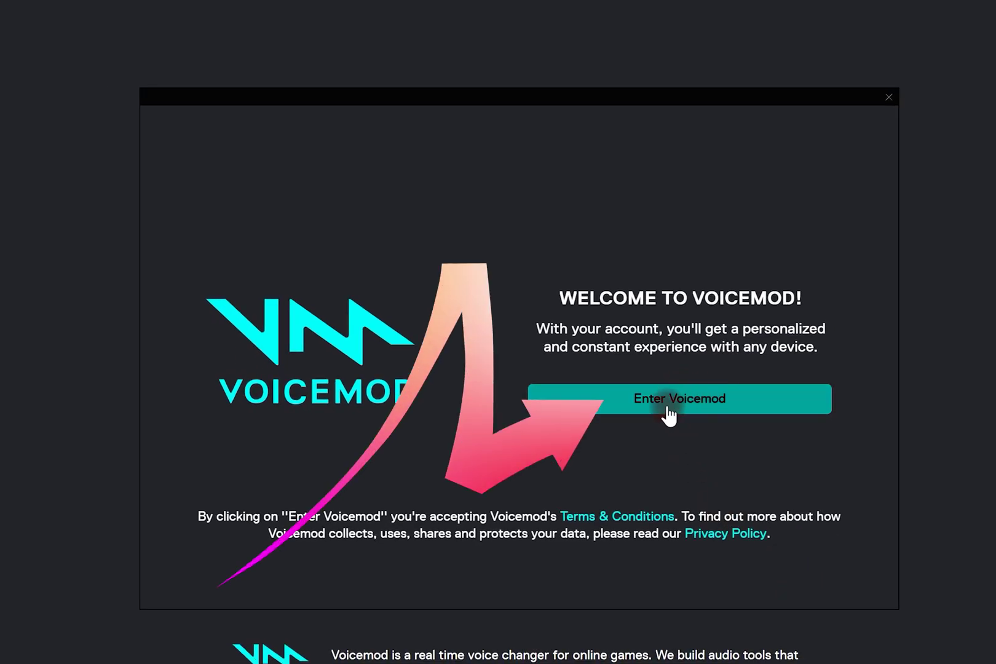
left_click(693, 413)
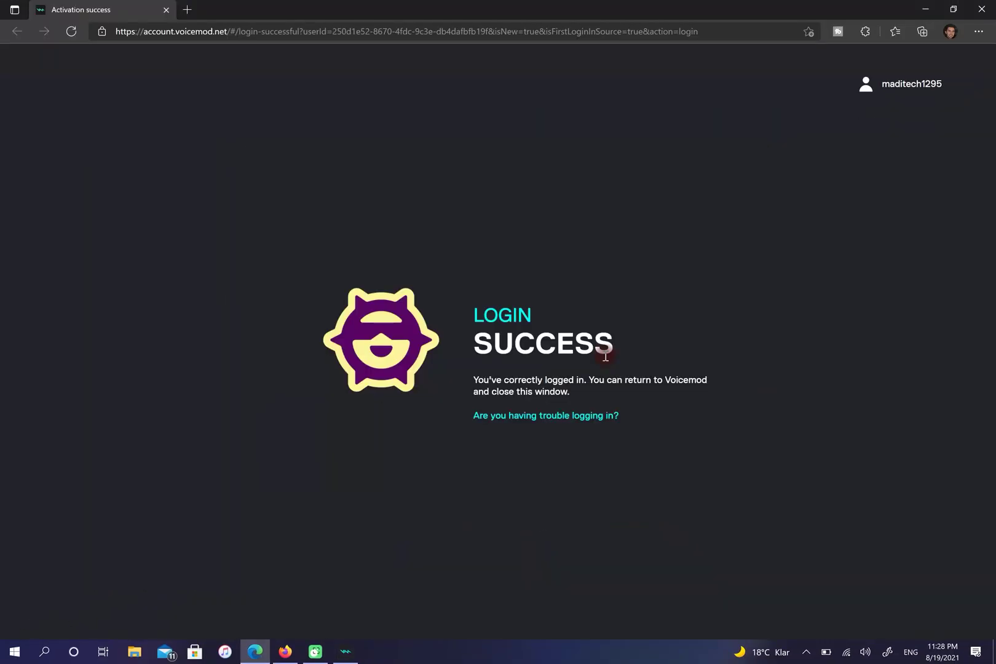
Close the login success tab and confirm USBC Headset as microphone and headphones.
left_click(983, 10)
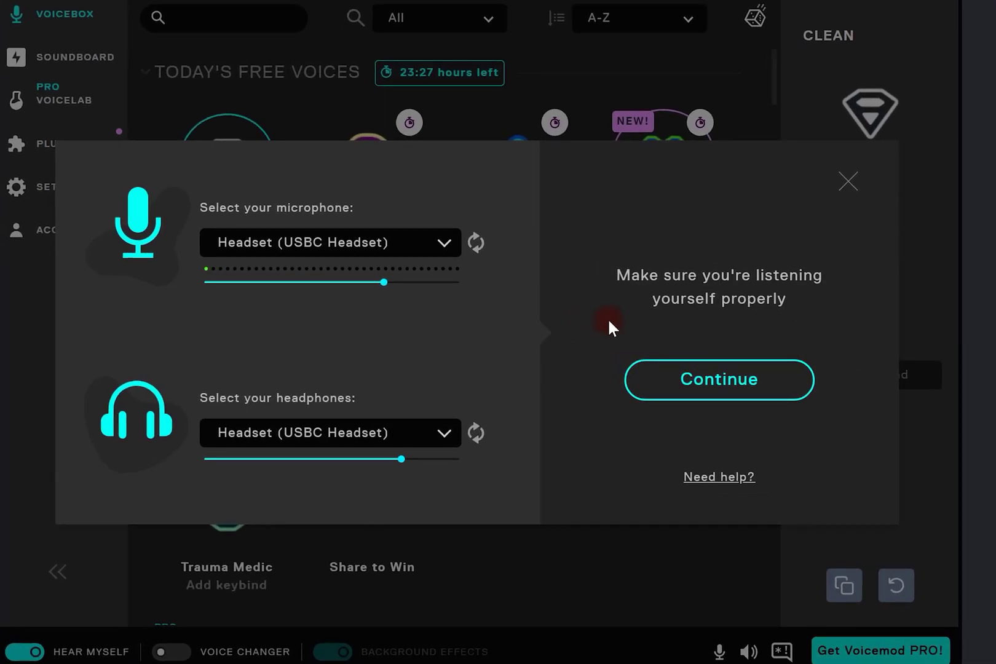
left_click(714, 378)
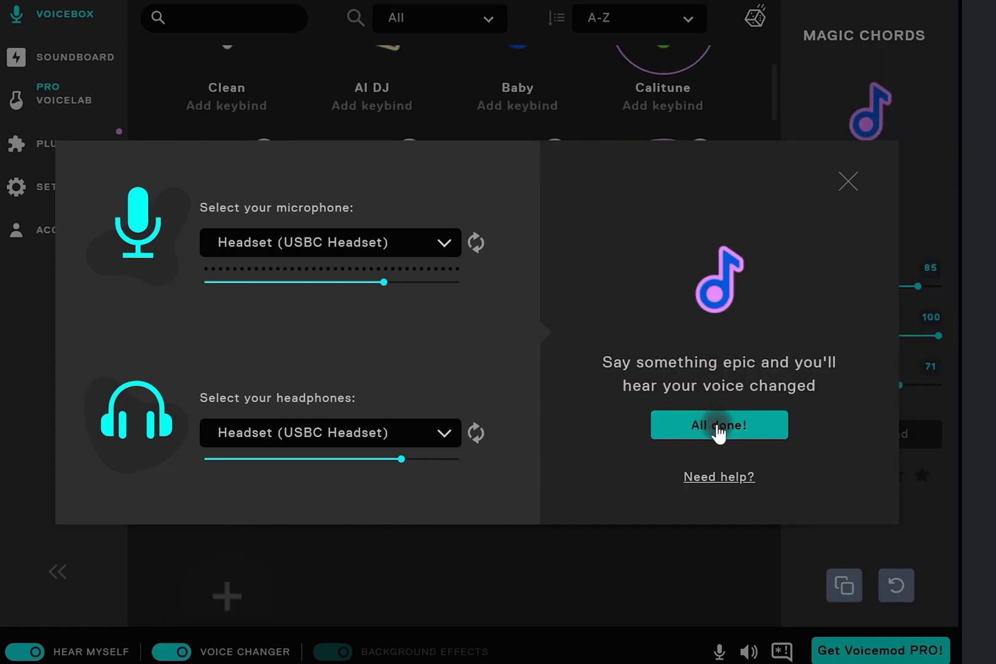
left_click(718, 426)
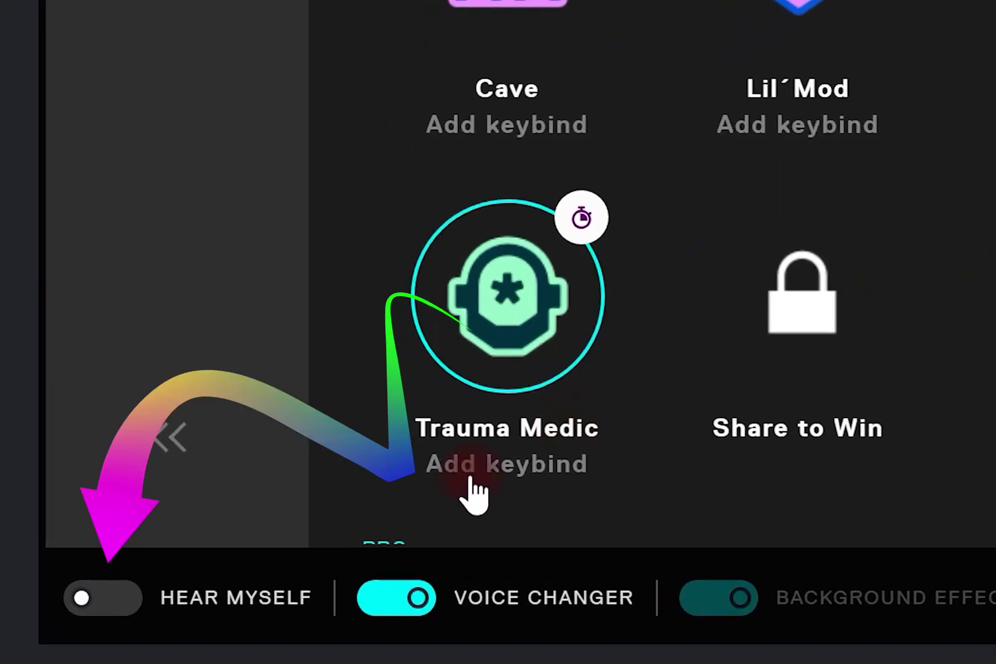
Turn on Hear Myself and select Trauma Medic as the active voice.
left_click(113, 598)
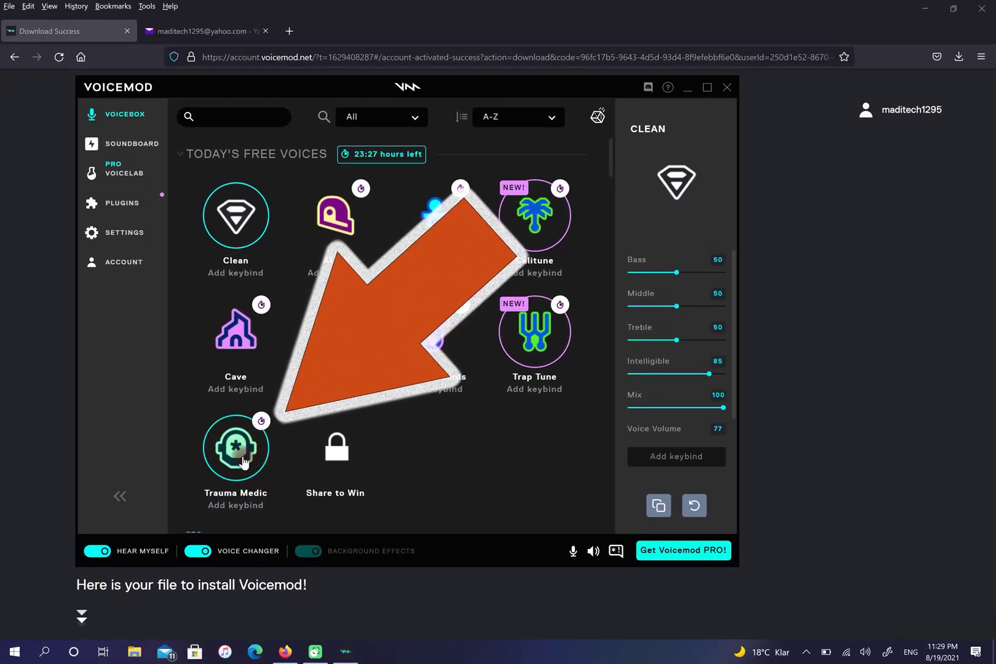
left_click(244, 462)
scroll(258, 461, "down", 3)
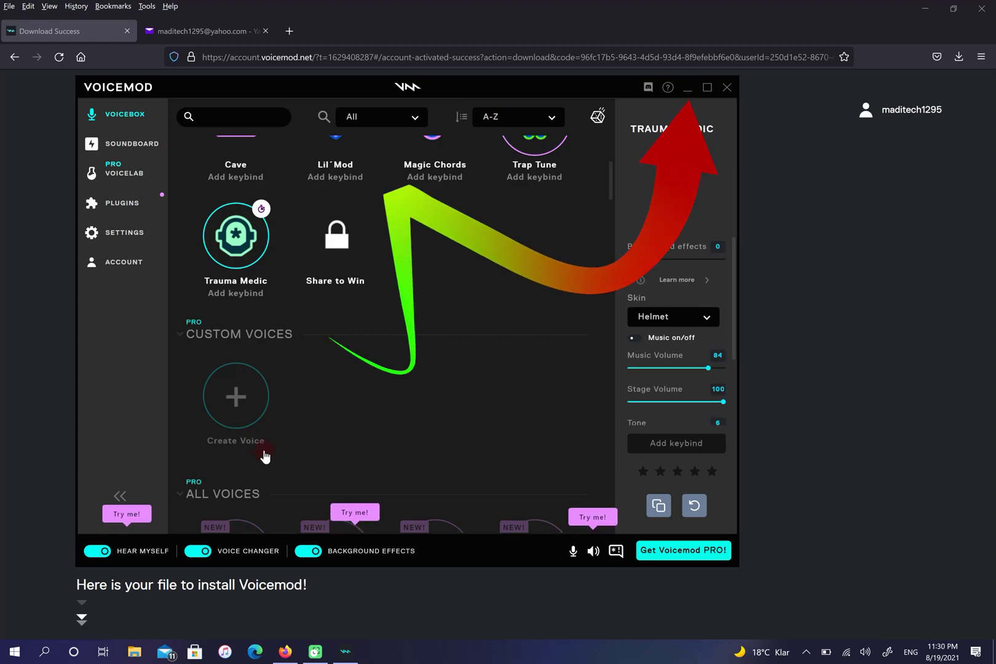
Minimise the Voicemod and Firefox windows to reveal the desktop.
left_click(688, 90)
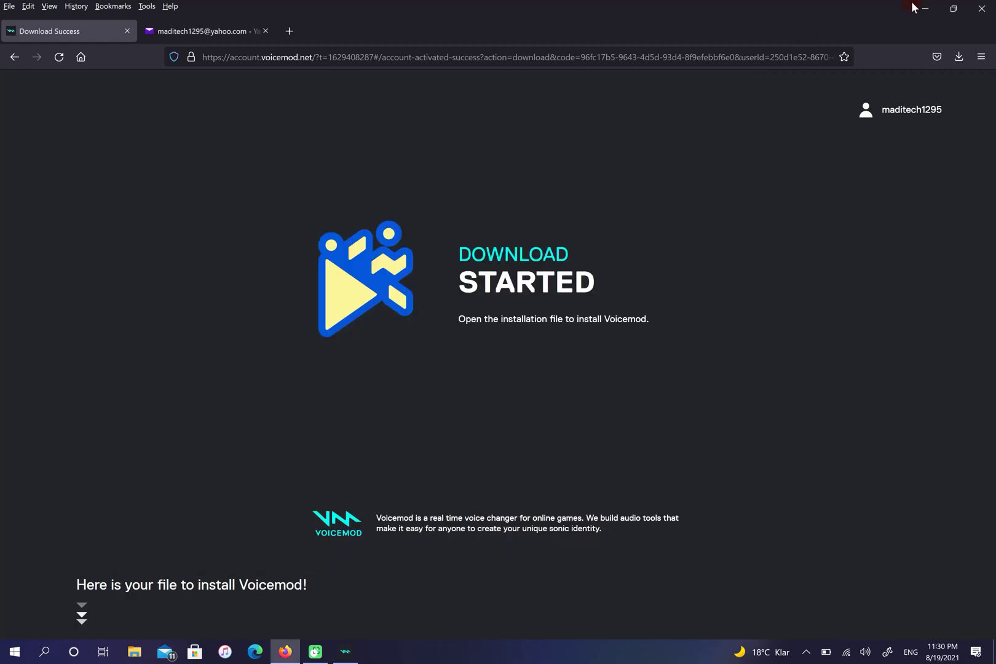
left_click(940, 6)
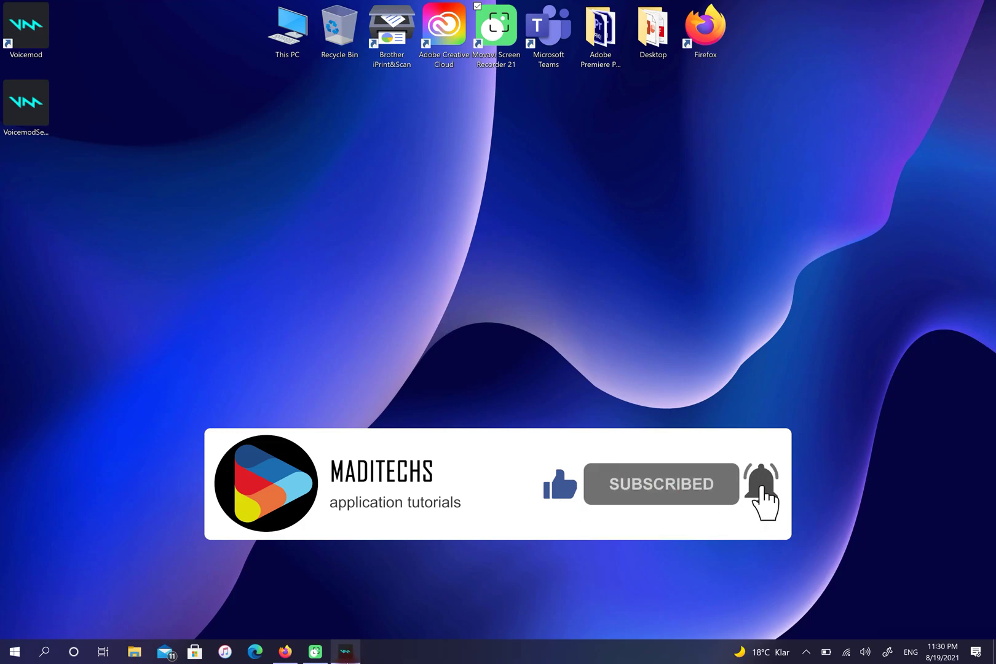
Restore Voicemod and change Trauma Medic's skin from Helmet to AV Megaphone.
left_click(346, 652)
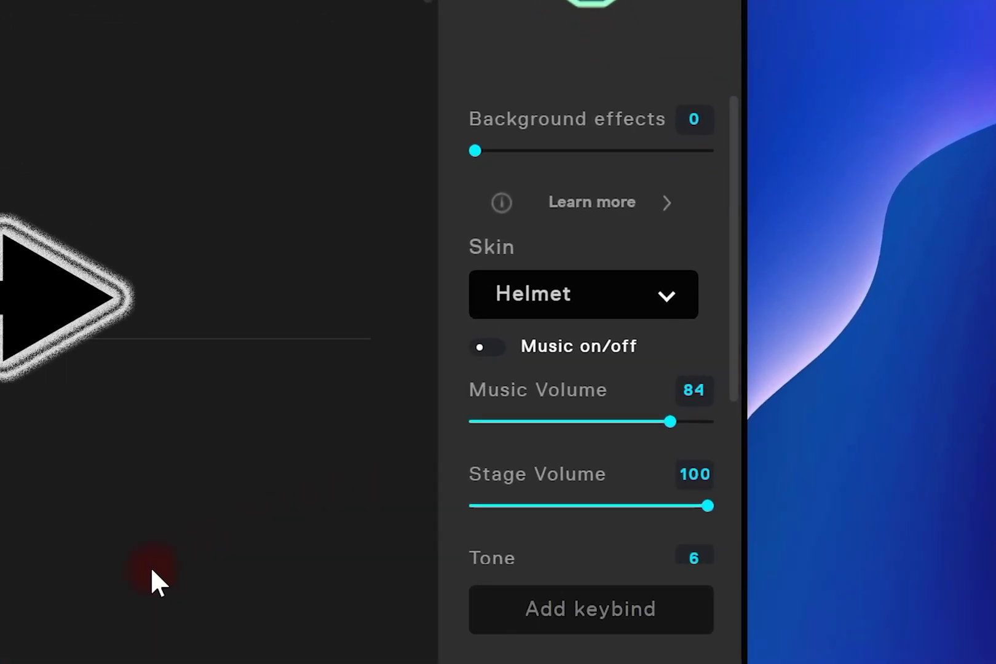
left_click(570, 313)
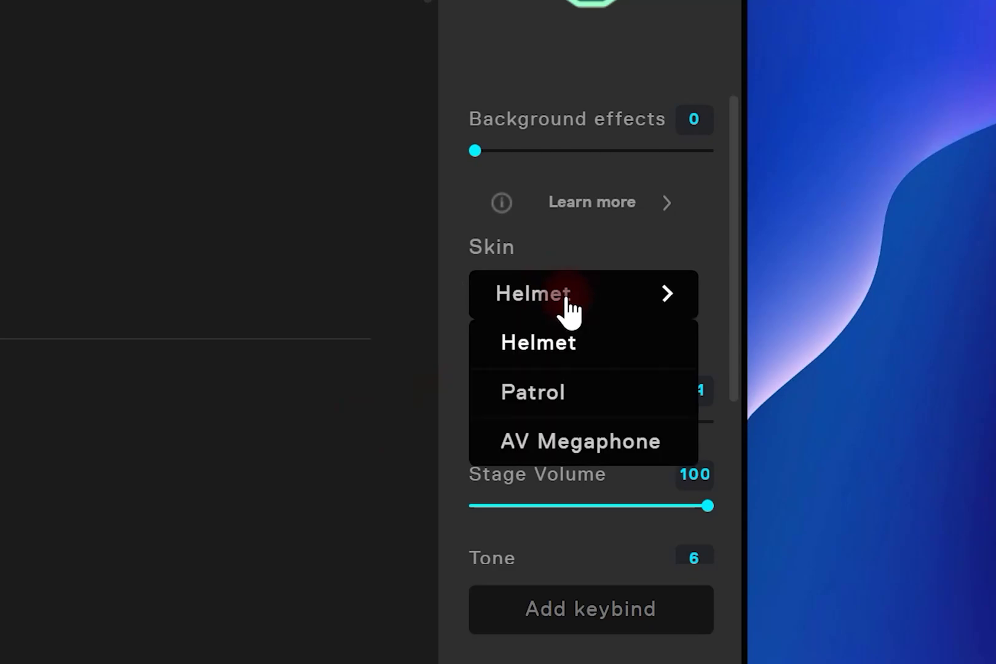
left_click(559, 443)
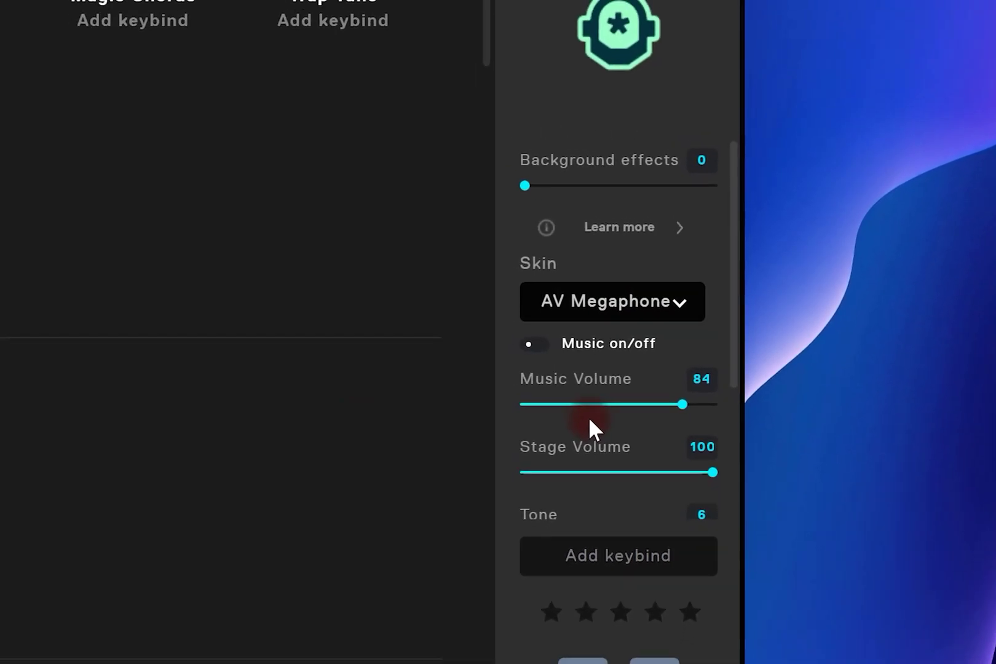